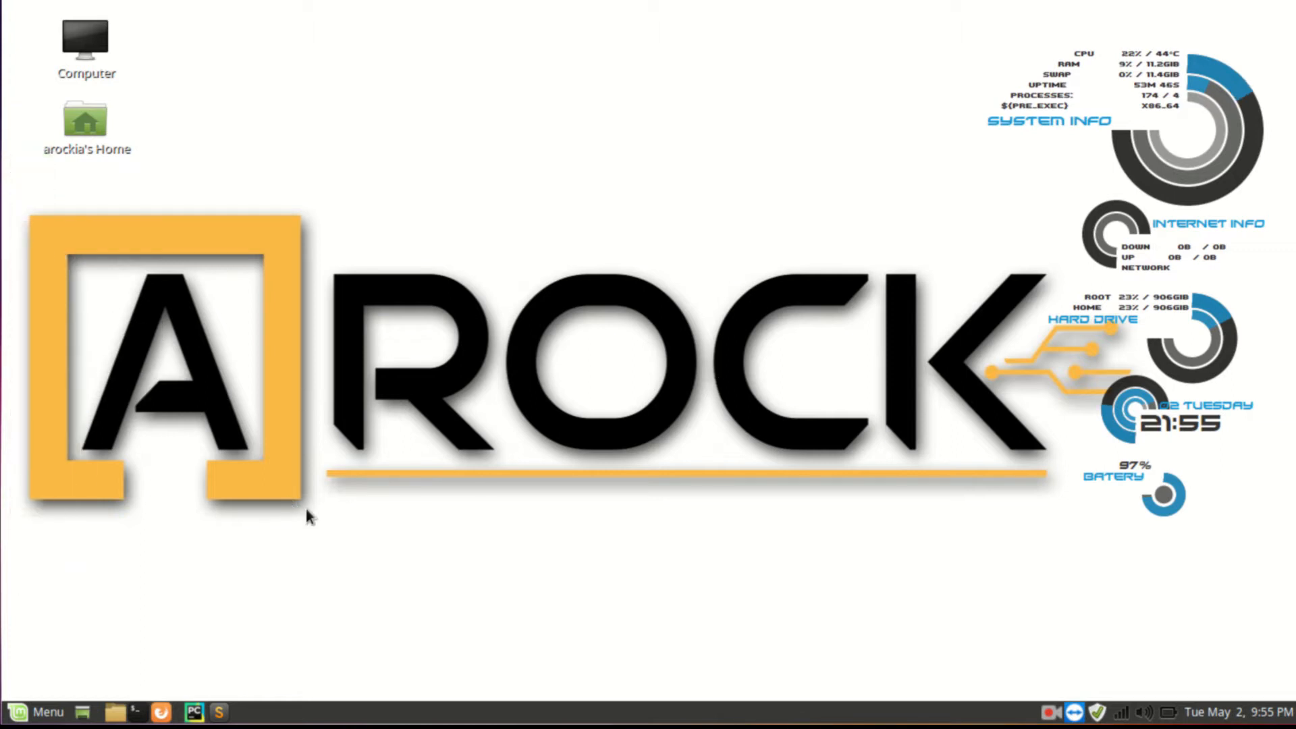
Restore the Sublime Text window showing the sample_jinja2.j2 Jinja2 template from the taskbar.
left_click(220, 712)
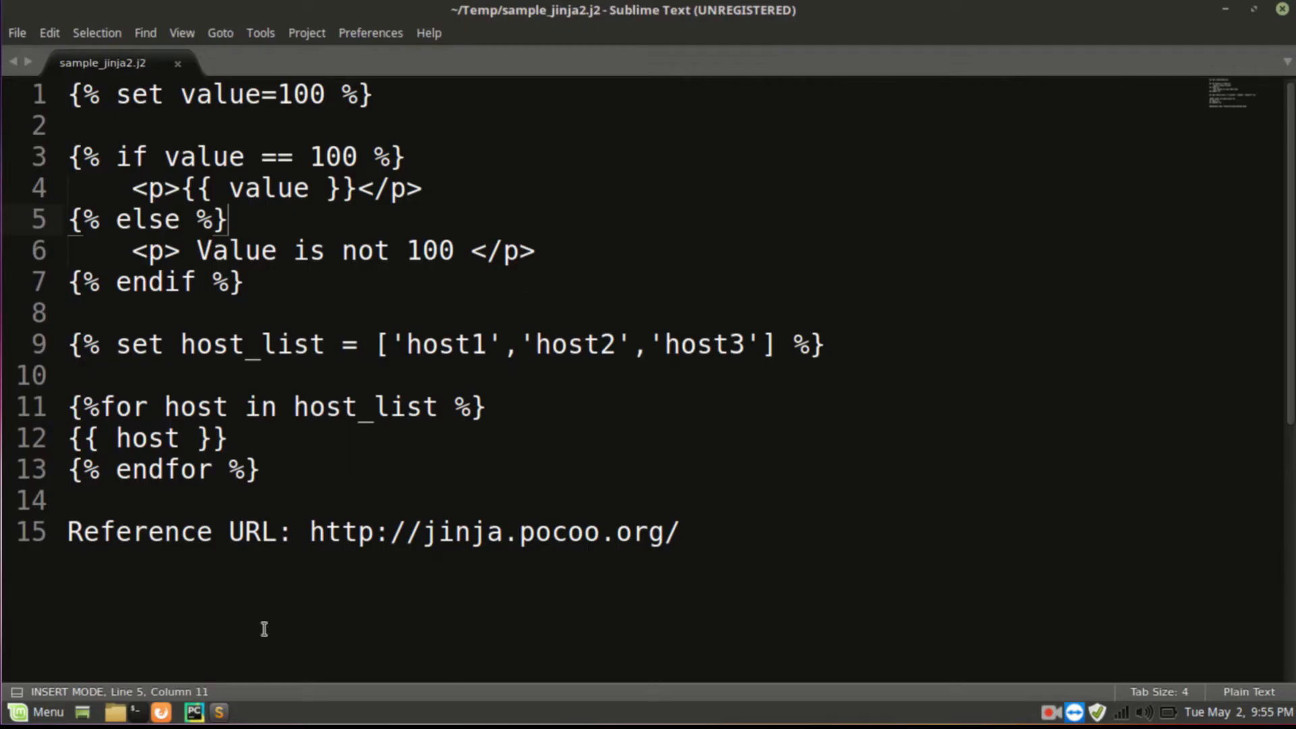
left_click(524, 299)
key("Up")
key("Up")
key("Up")
key("Up")
key("Up")
key("Up")
key("Right")
key("Right")
key("Right")
key("Right")
key("Right")
key("Down")
key("Down")
key("Down")
key("Right")
key("Up")
key("Up")
key("Up")
key("Left")
key("b")
key("Home")
key("Right")
key("Right")
key("Left")
key("Left")
key("Right")
key("Right")
key("ctrl+Right")
key("ctrl+Right")
key("Right")
key("ctrl+Right")
key("Down")
key("Down")
key("Right")
key("Right")
key("Right")
key("Right")
key("Down")
key("Down")
key("Down")
key("Down")
key("Up")
key("Up")
key("Left")
key("Left")
key("Left")
key("Left")
key("Down")
key("Down")
key("Right")
key("Right")
key("Right")
key("Right")
key("Right")
key("Right")
key("Left")
key("Up")
key("End")
key("Left")
key("Right")
key("Down")
key("Down")
key("Down")
key("ctrl+Left")
key("ctrl+Left")
key("ctrl+Left")
key("ctrl+Left")
key("Left")
key("Left")
key("Left")
key("Left")
key("Right")
key("Right")
key("Right")
key("Right")
key("Right")
key("Right")
key("ctrl+Right")
key("ctrl+Right")
key("ctrl+Right")
key("ctrl+Right")
key("Right")
key("Right")
key("Right")
key("Left")
key("Left")
key("Right")
key("Right")
key("Right")
key("Right")
key("ctrl+Right")
key("ctrl+Right")
key("ctrl+Right")
key("ctrl+Right")
key("Left")
key("ctrl+Left")
key("ctrl+Left")
key("ctrl+Left")
key("ctrl+Left")
key("ctrl+Left")
key("ctrl+Left")
key("Left")
key("Down")
key("Down")
key("Left")
key("Left")
key("Left")
key("Left")
key("Left")
key("Left")
key("Left")
key("Right")
key("Right")
key("Up")
key("Up")
key("Right")
key("Right")
key("Right")
key("Right")
key("Down")
key("Down")
key("Down")
key("Left")
key("Left")
key("Left")
key("Left")
key("Left")
key("Left")
key("shift+Right")
key("shift+Right")
key("shift+Right")
key("shift+Right")
key("shift+Right")
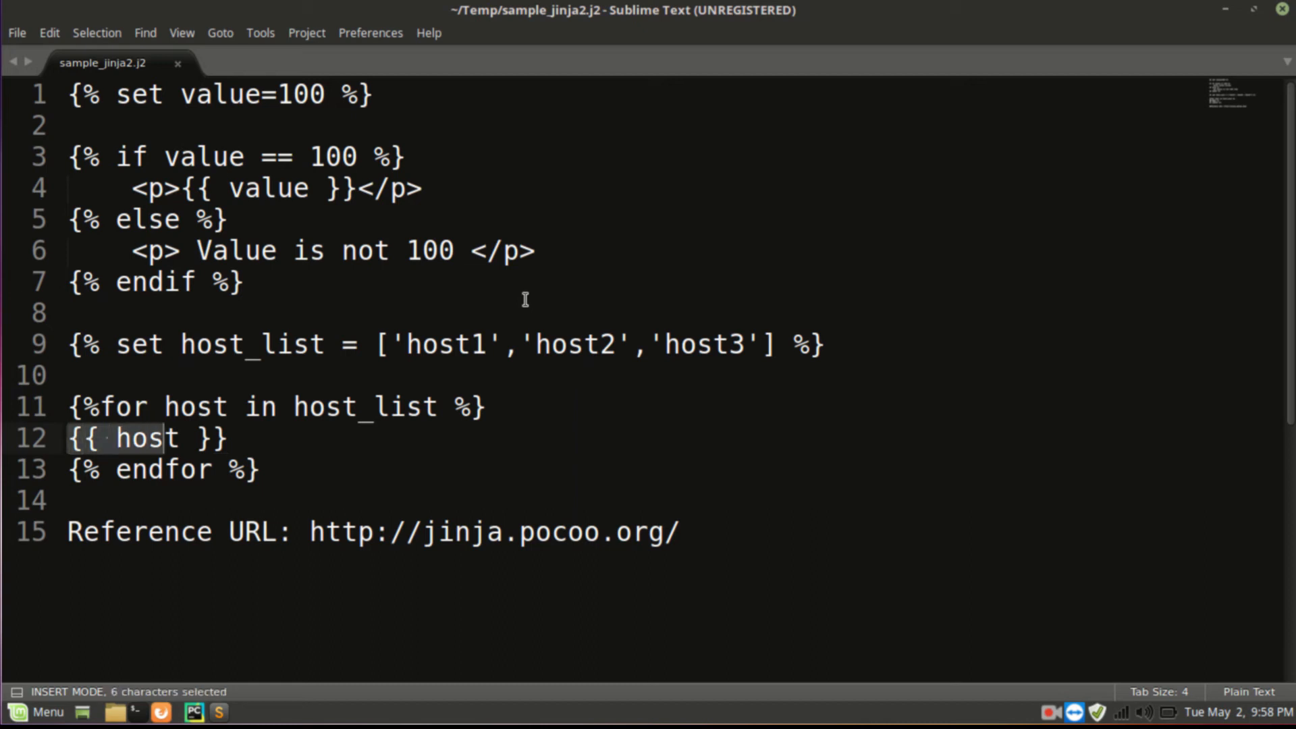
key("shift+Right")
key("shift+Right")
key("shift+Right")
key("Left")
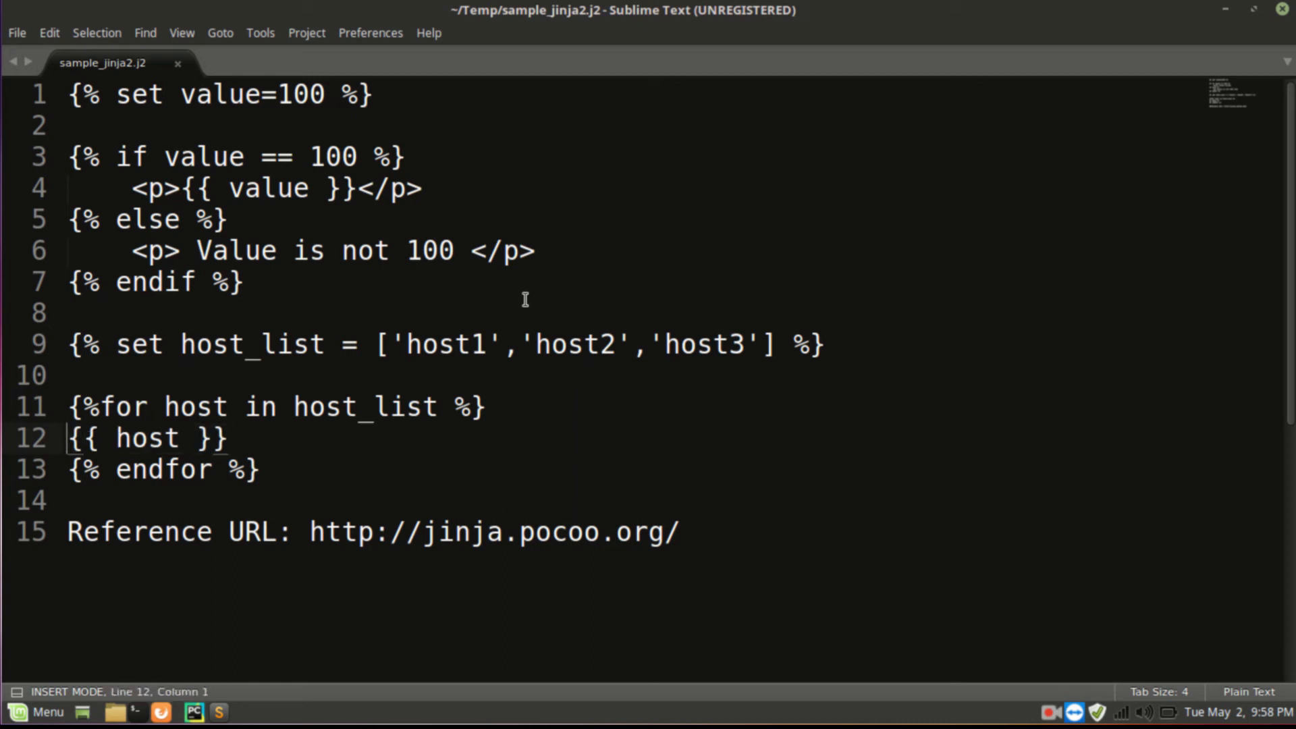
key("Right")
key("Down")
key("Right")
key("Right")
key("Down")
key("Down")
key("Right")
key("ctrl+Right")
key("ctrl+Right")
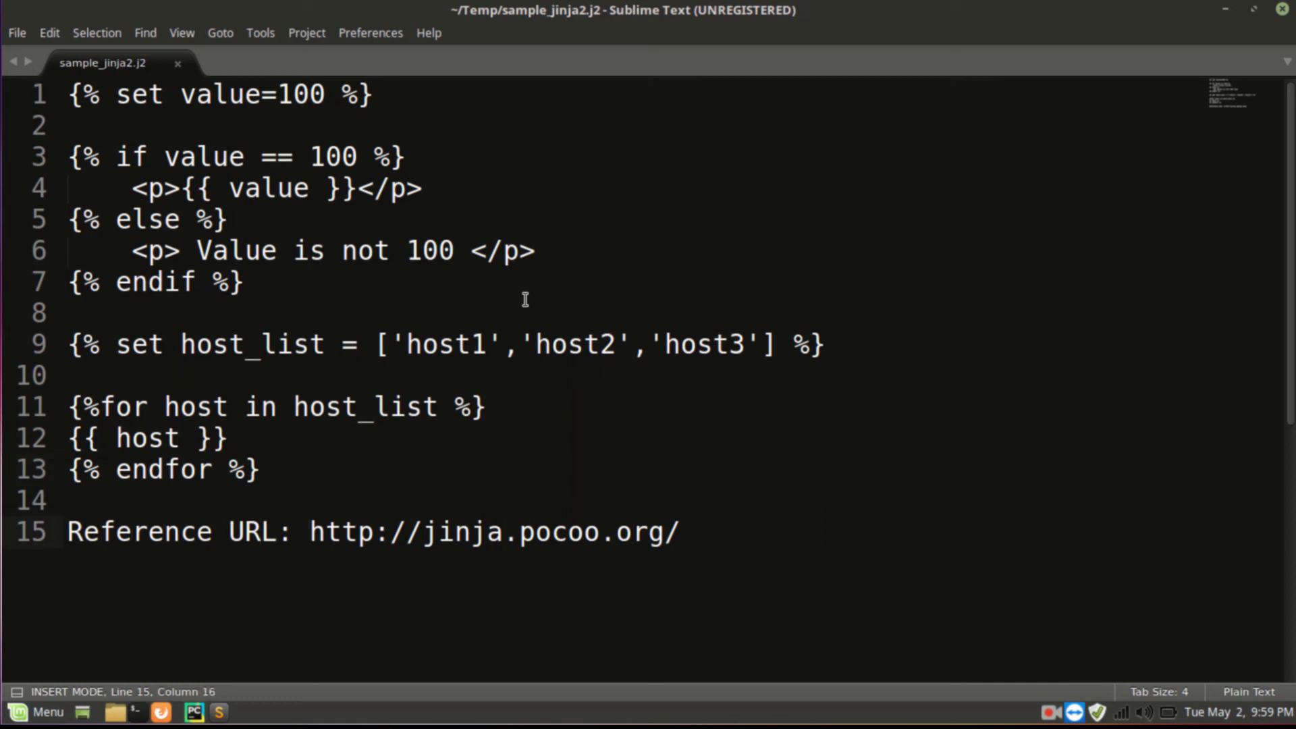